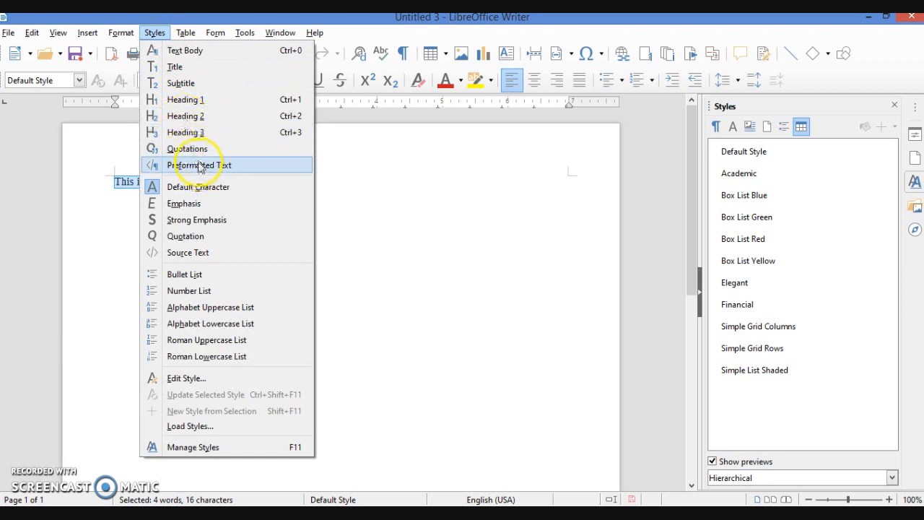
From the Styles menu, give 'This is my book.' Heading 1, Heading 3, Heading 2, then Heading 1
left_click(191, 101)
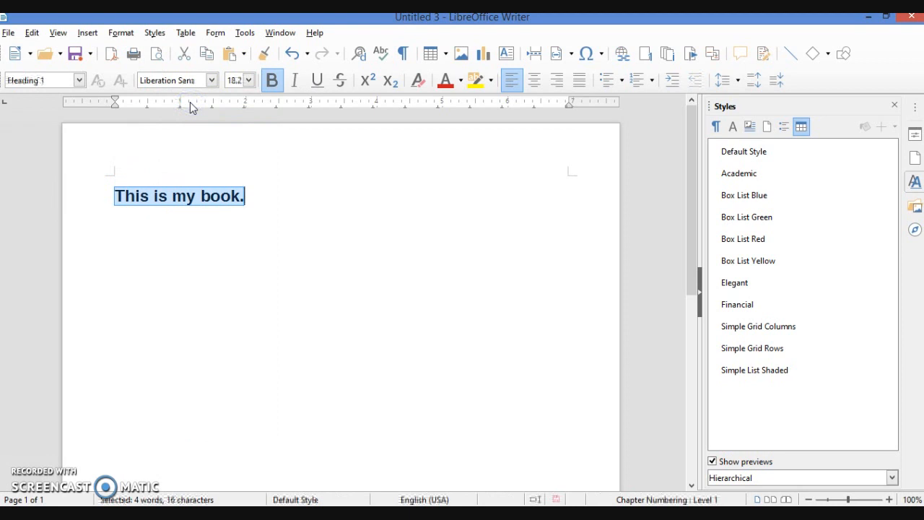
left_click(153, 33)
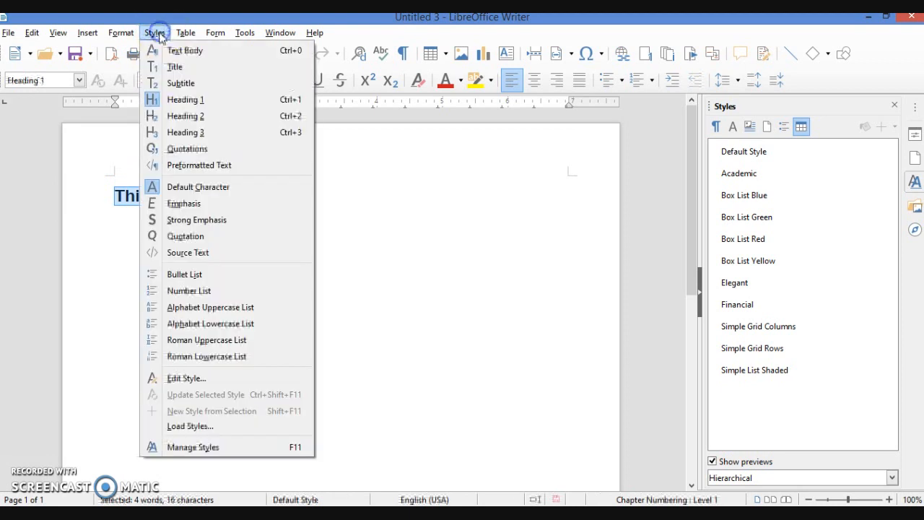
left_click(195, 133)
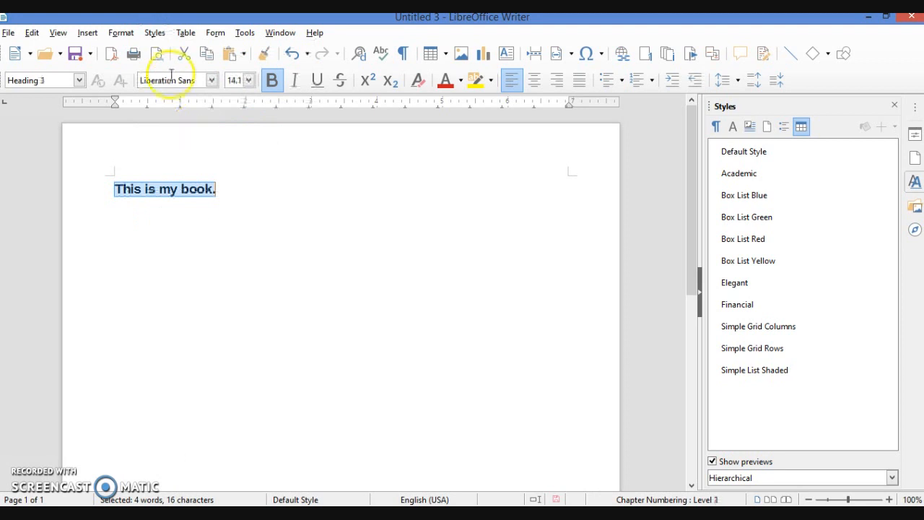
left_click(154, 33)
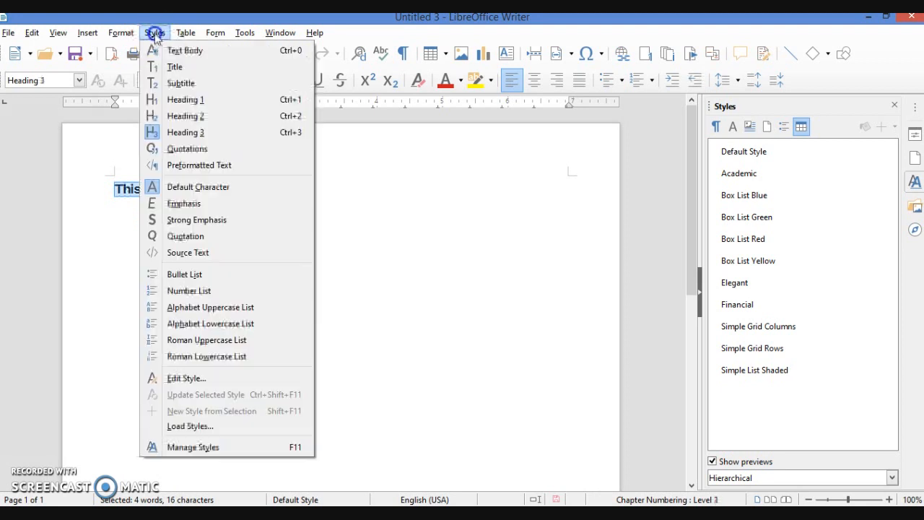
left_click(204, 115)
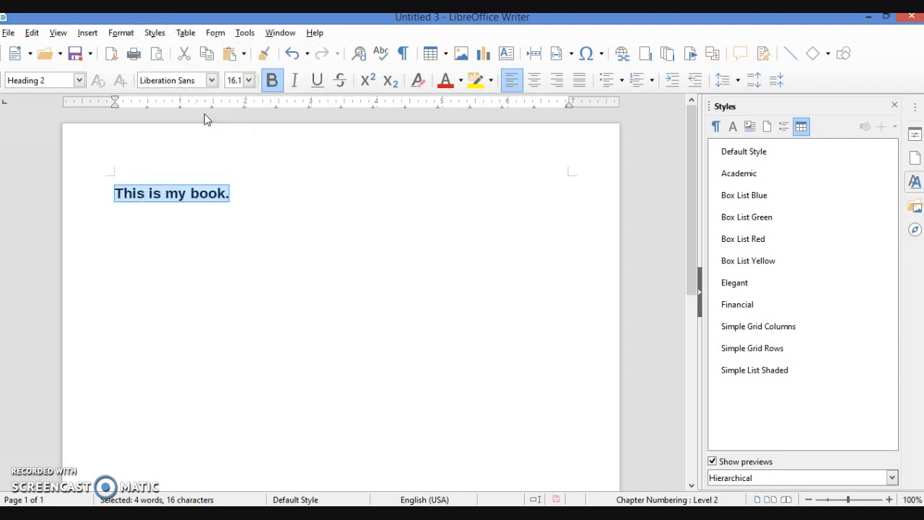
left_click(154, 33)
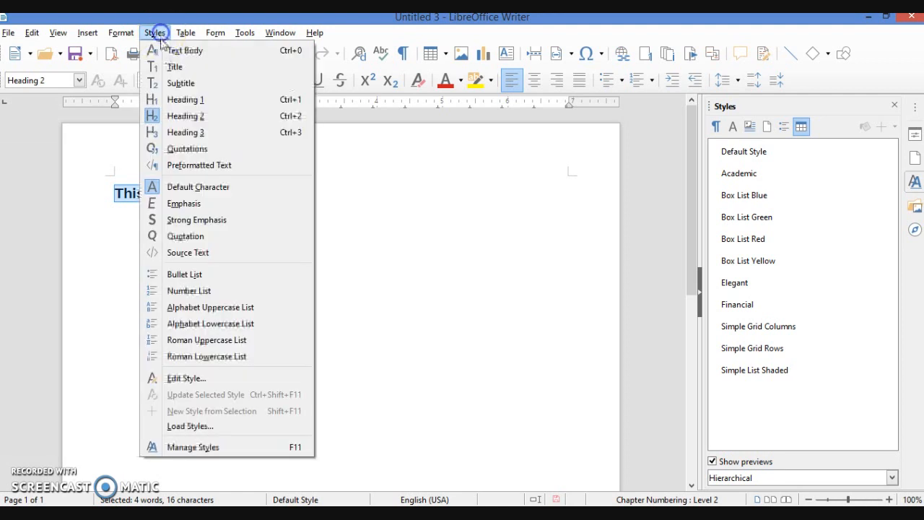
left_click(192, 102)
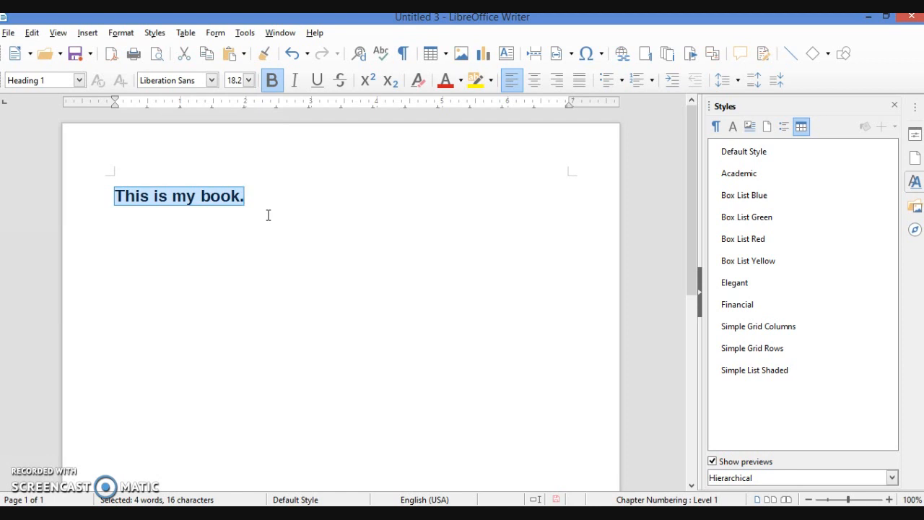
Advance the slideshow to the slide on using the sidebar style deck, then return to Writer
key("alt+Tab")
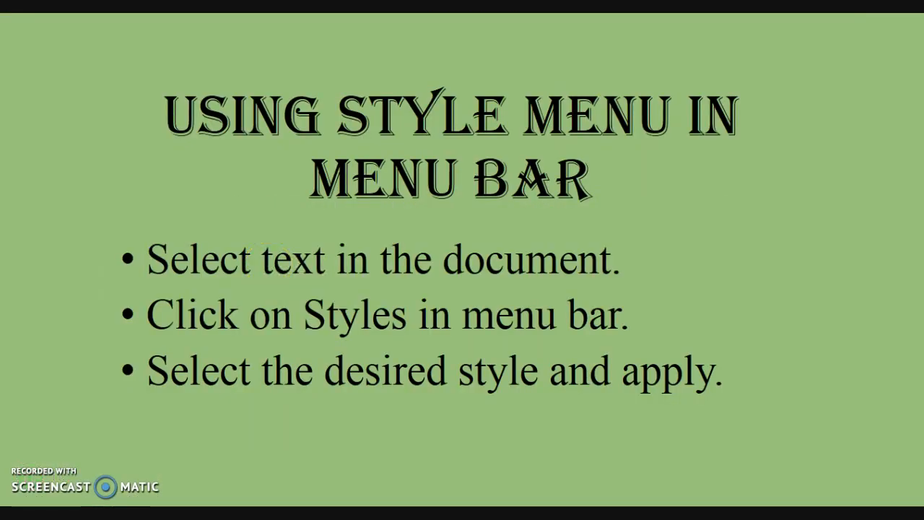
key("Right")
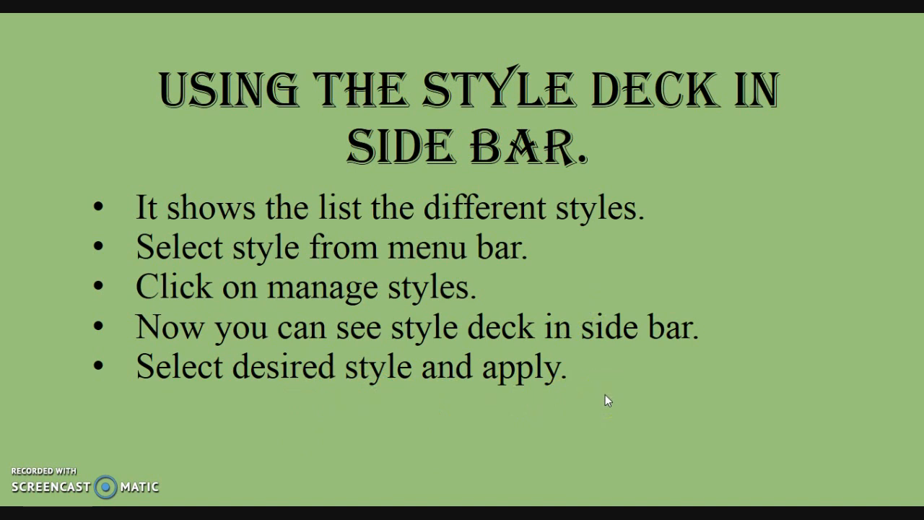
key("alt+Tab")
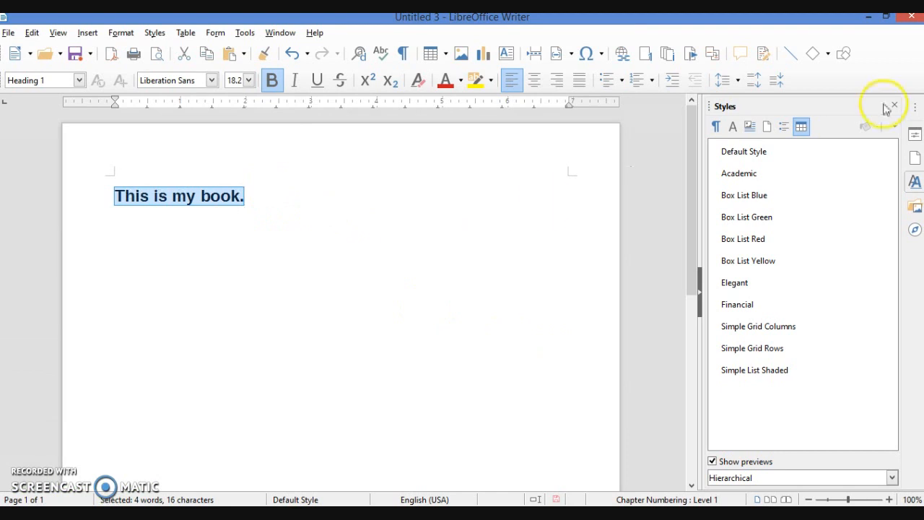
Close the Styles deck and reopen it in the sidebar via Styles > Manage Styles
left_click(896, 107)
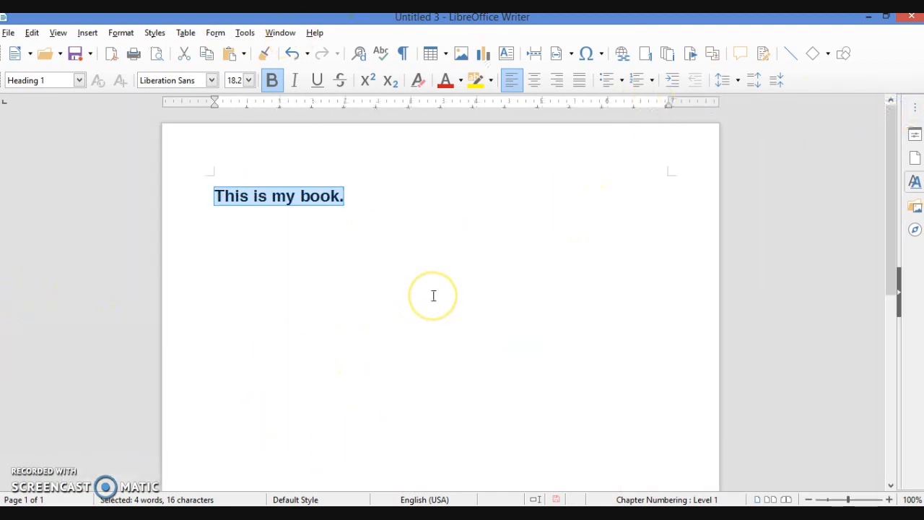
left_click(156, 33)
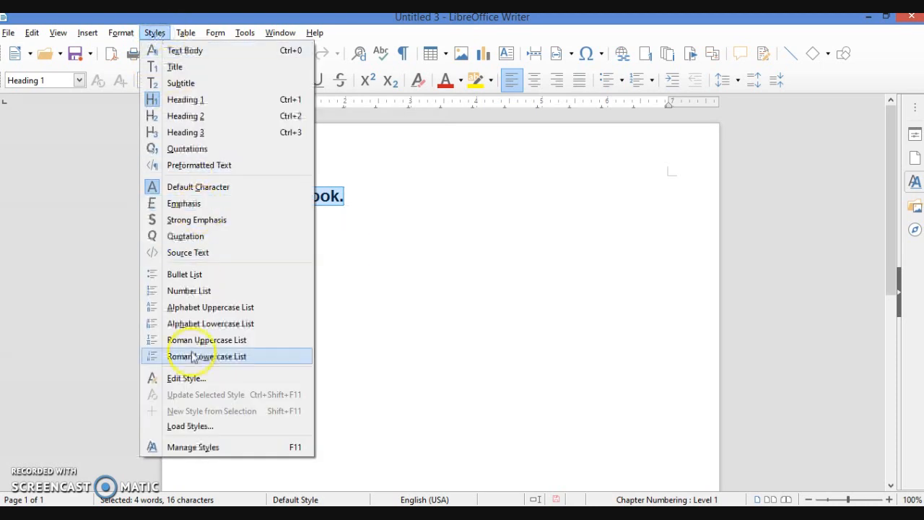
left_click(186, 447)
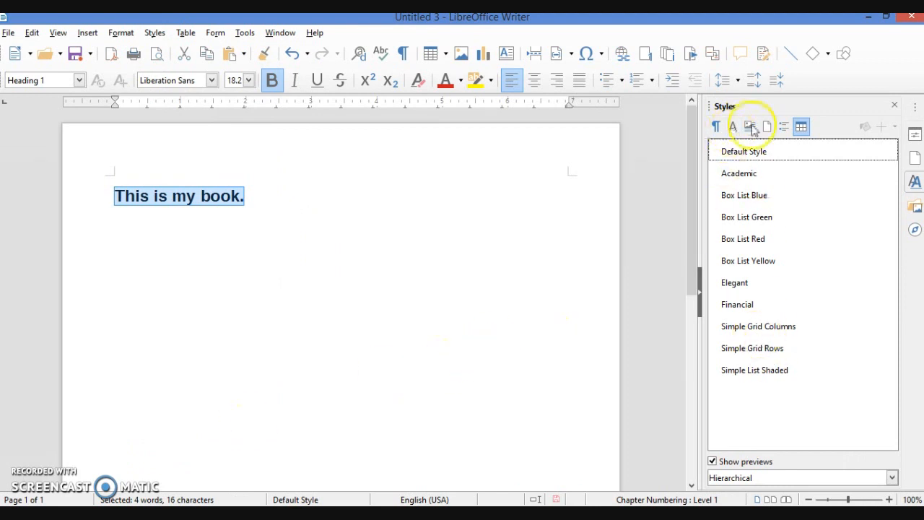
Show Paragraph Styles in the Styles deck and apply Subtitle to the sentence
left_click(716, 127)
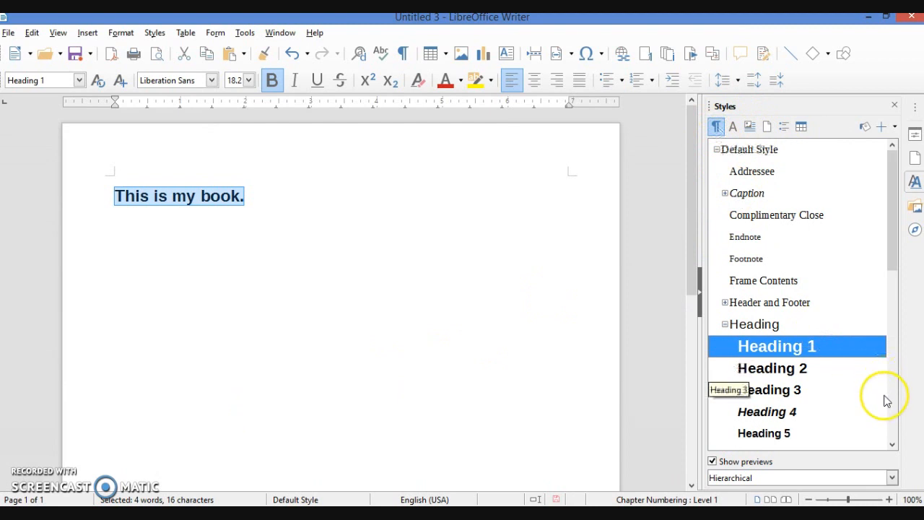
left_click_drag(892, 442, 892, 441)
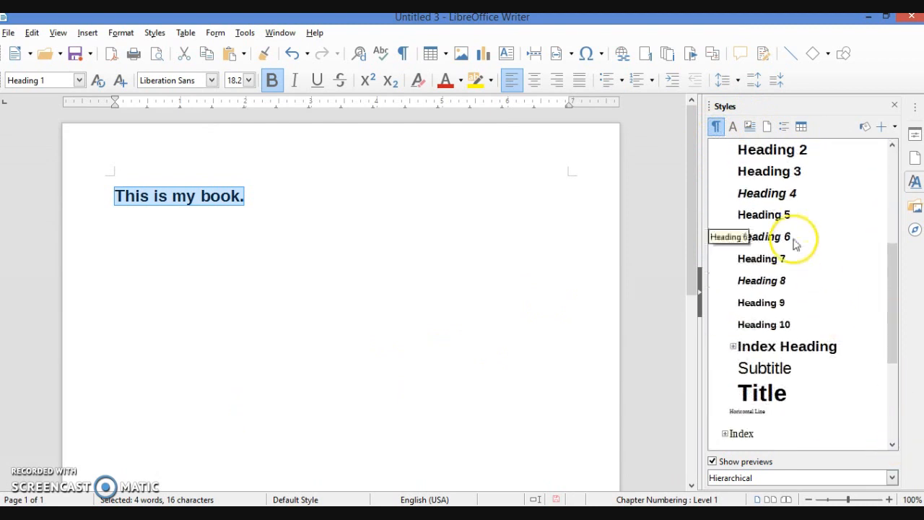
left_click(783, 369)
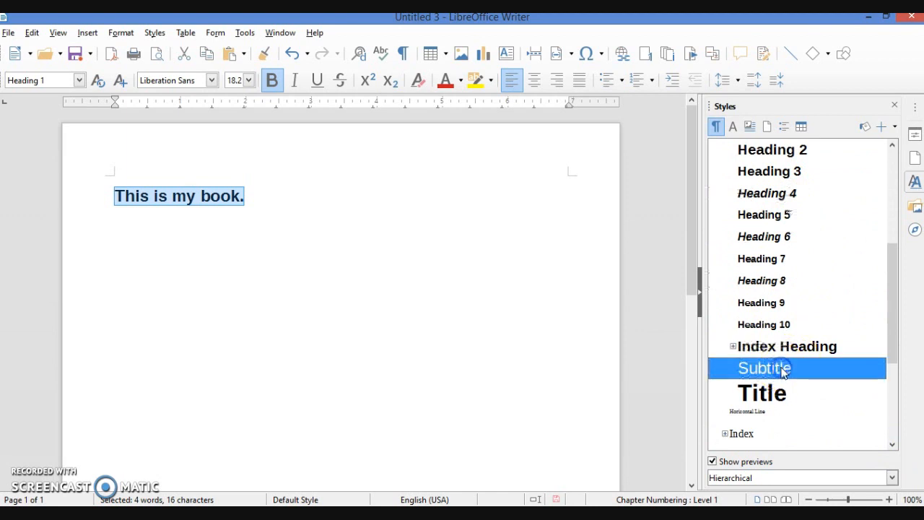
double_click(783, 369)
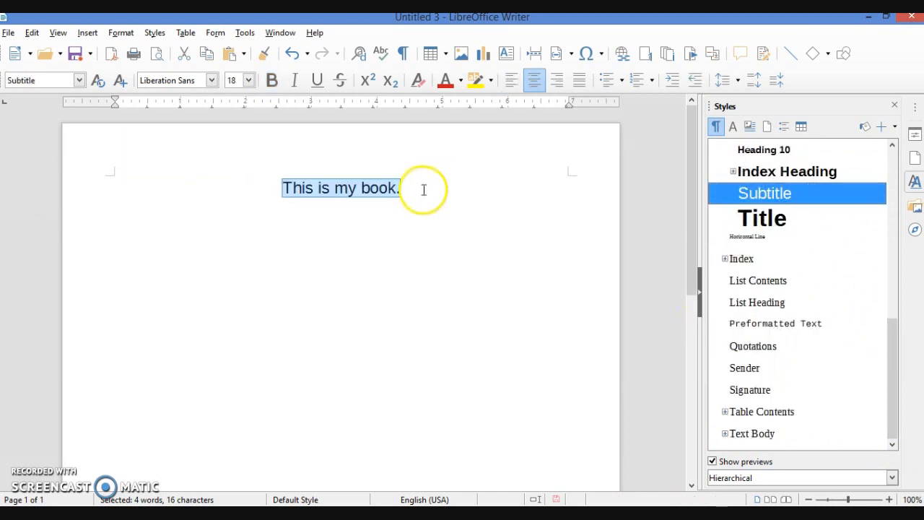
Reselect the sentence and apply the Preformatted Text style to it
left_click(392, 269)
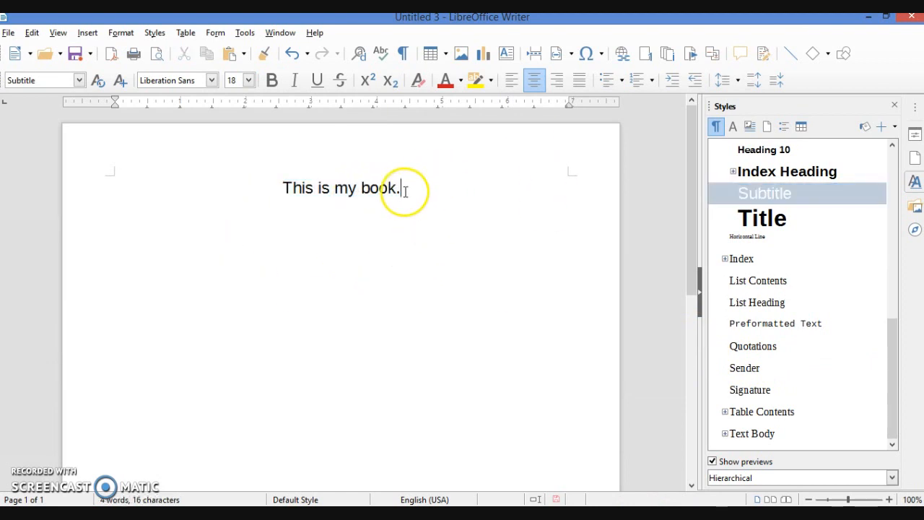
left_click_drag(404, 190, 283, 186)
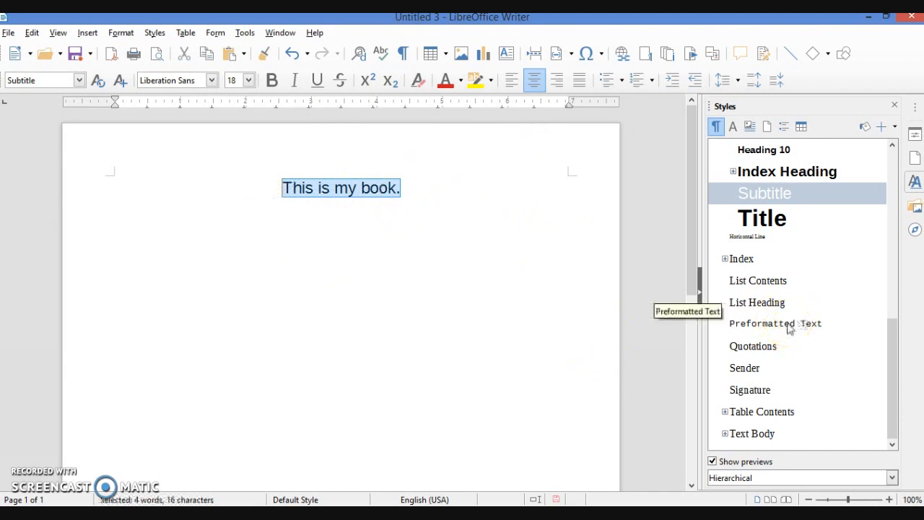
double_click(789, 326)
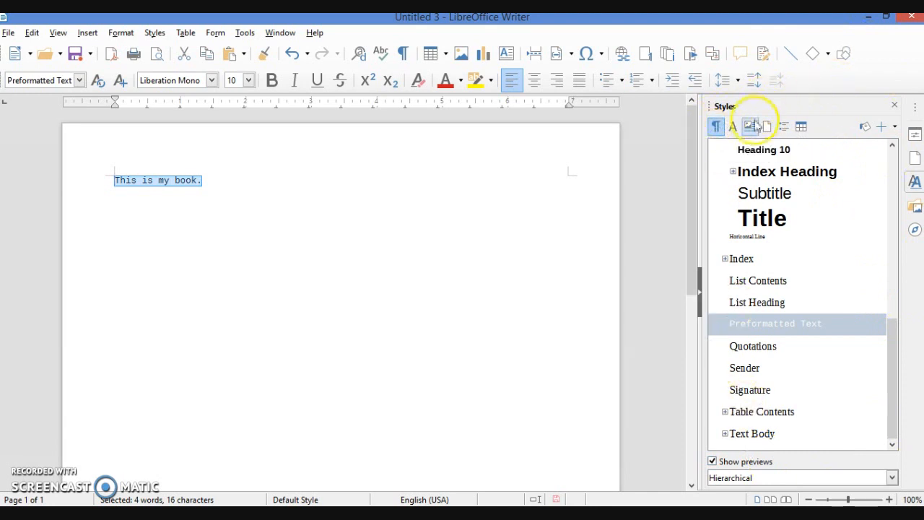
left_click(894, 229)
left_click(893, 174)
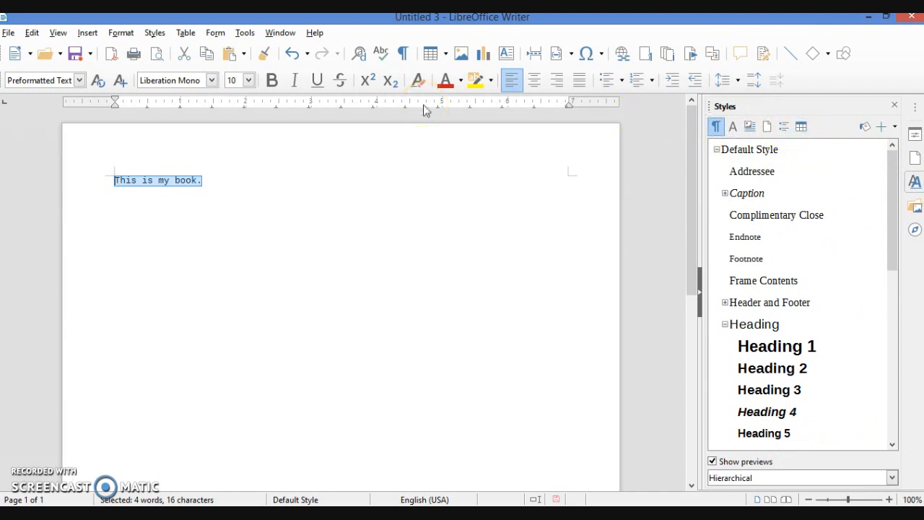
Advance the slideshow to the Using Fill Format slide and return to Writer
key("alt+Tab")
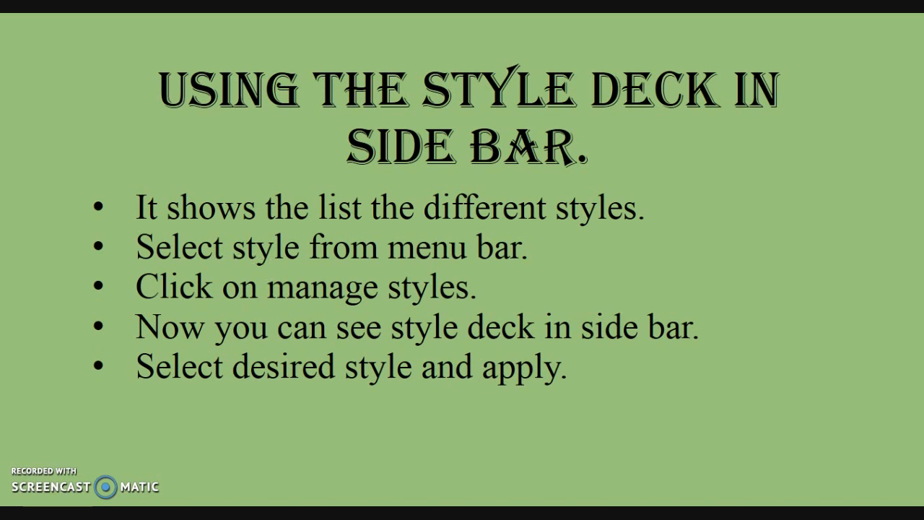
key("Right")
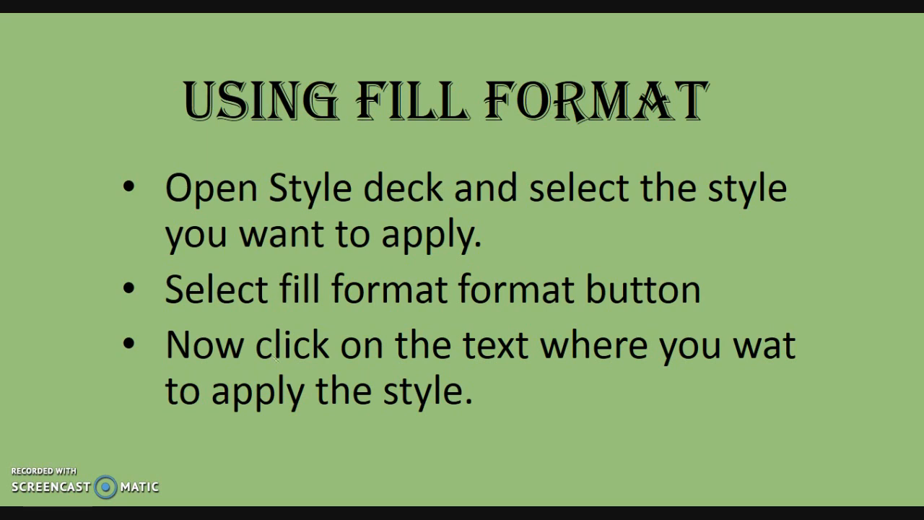
key("alt+Tab")
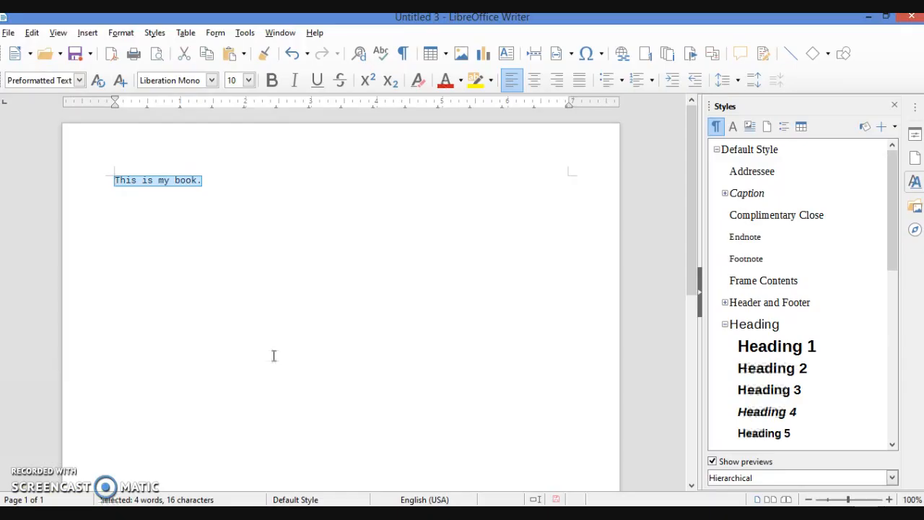
Type 'kmgkdmgkdm' after the sentence, select the whole line, and test Fill Format Mode
left_click(206, 181)
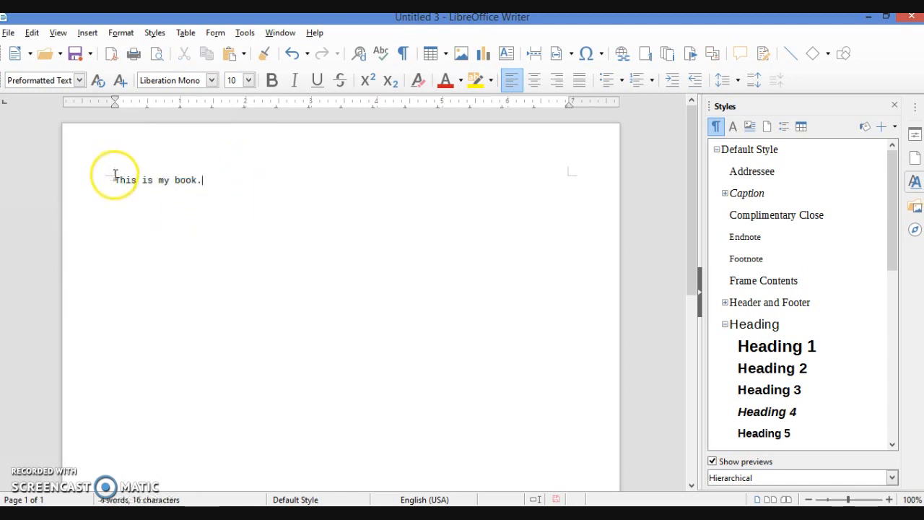
type("k")
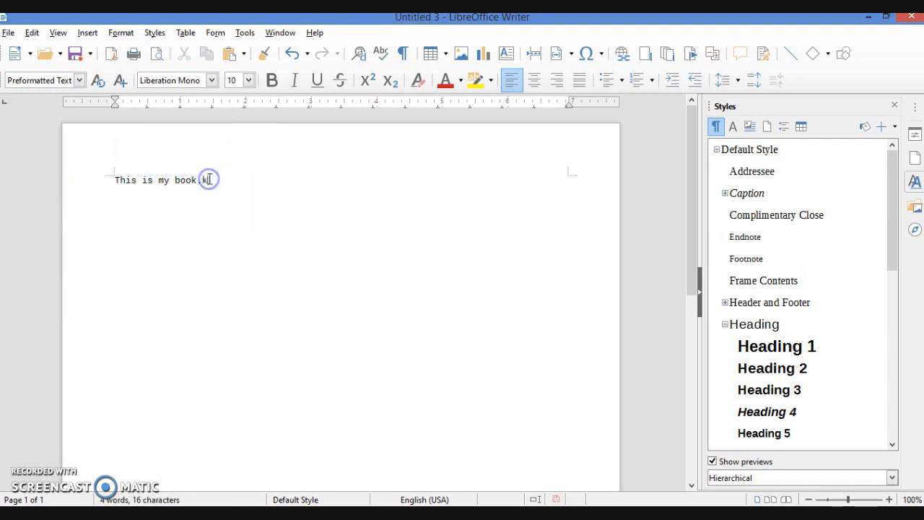
type("mgkdmgkdm.md.mm")
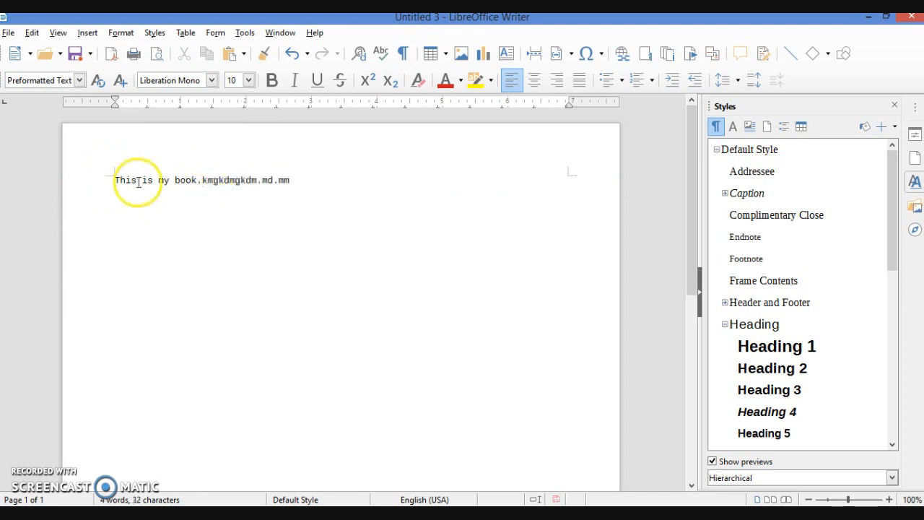
left_click_drag(113, 180, 274, 197)
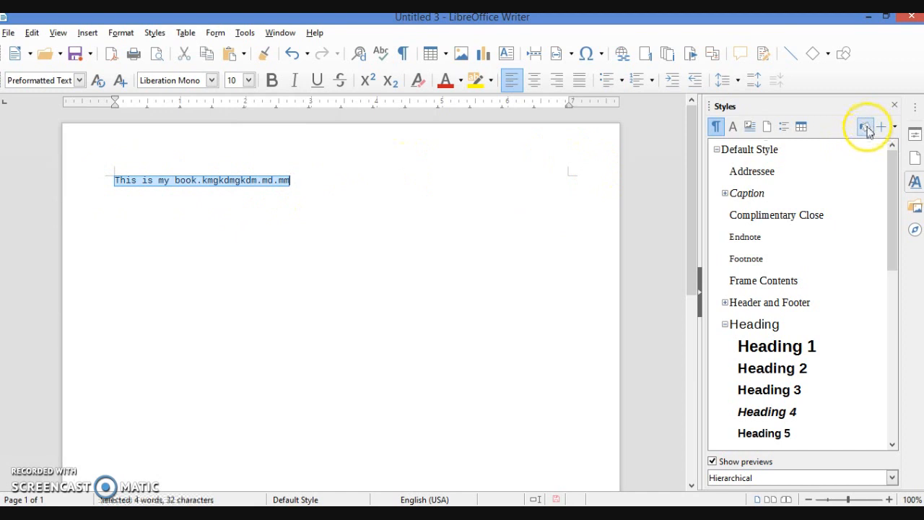
left_click(789, 348)
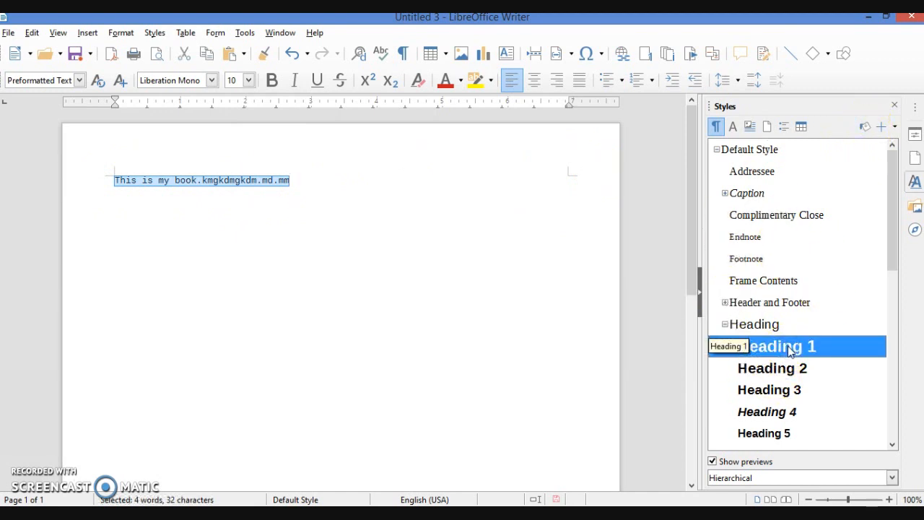
left_click(866, 128)
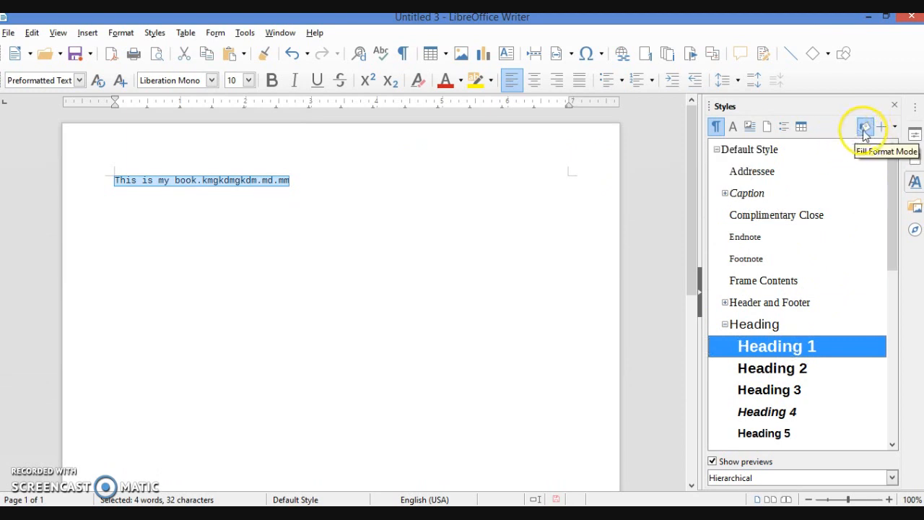
left_click(864, 127)
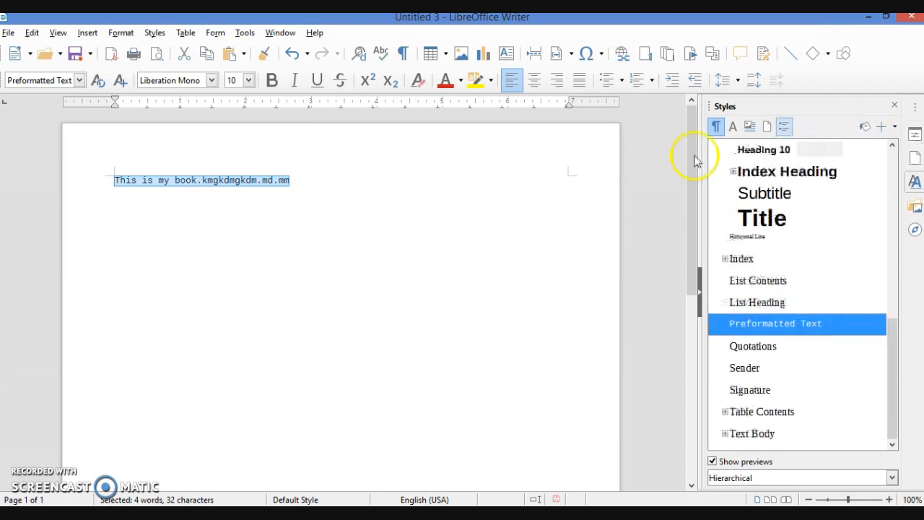
Paint Index Heading, then Quotations onto the line using Fill Format Mode
left_click(794, 173)
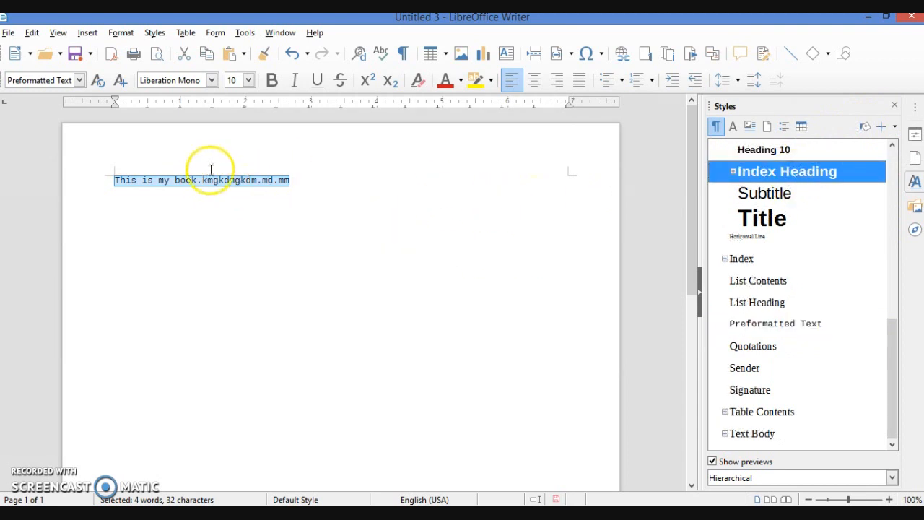
left_click(867, 129)
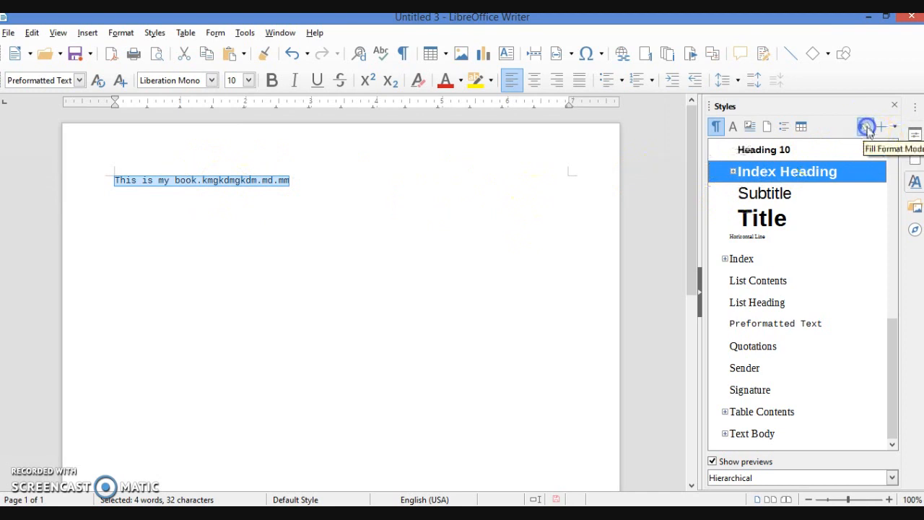
double_click(803, 176)
left_click(864, 127)
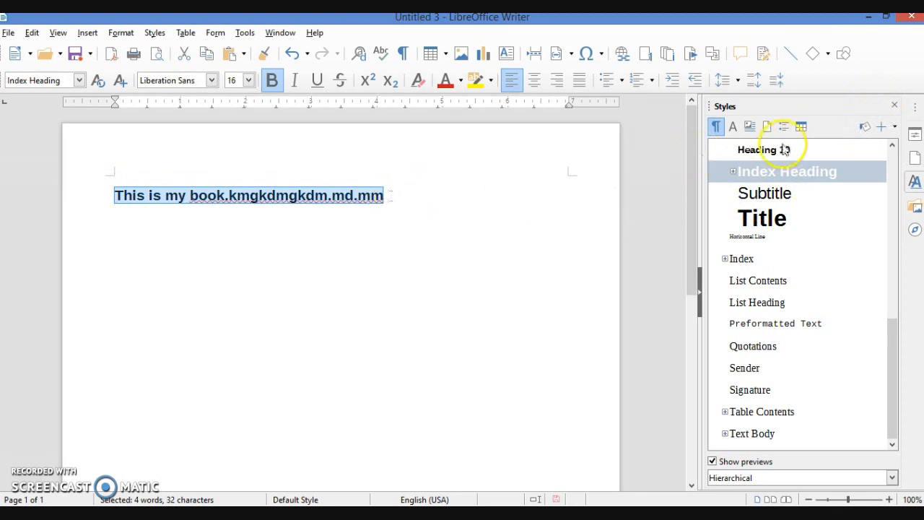
left_click(760, 347)
left_click(864, 127)
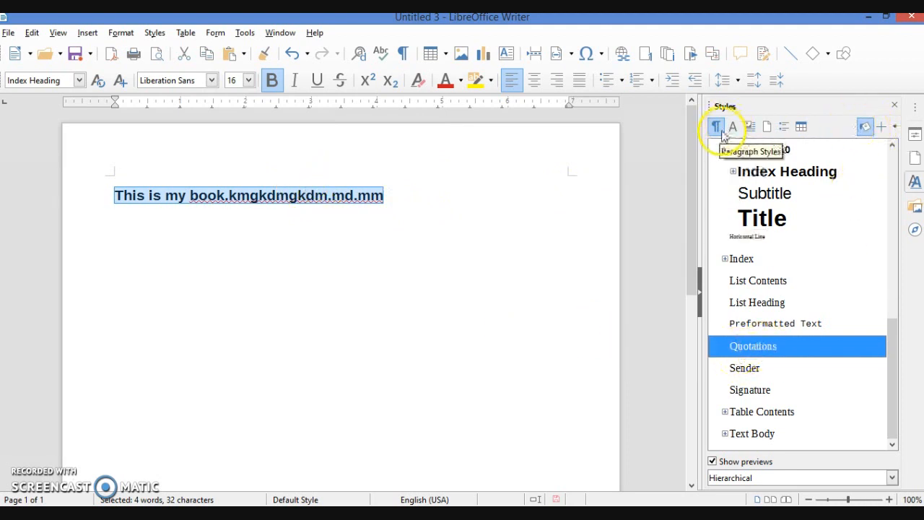
left_click(263, 191)
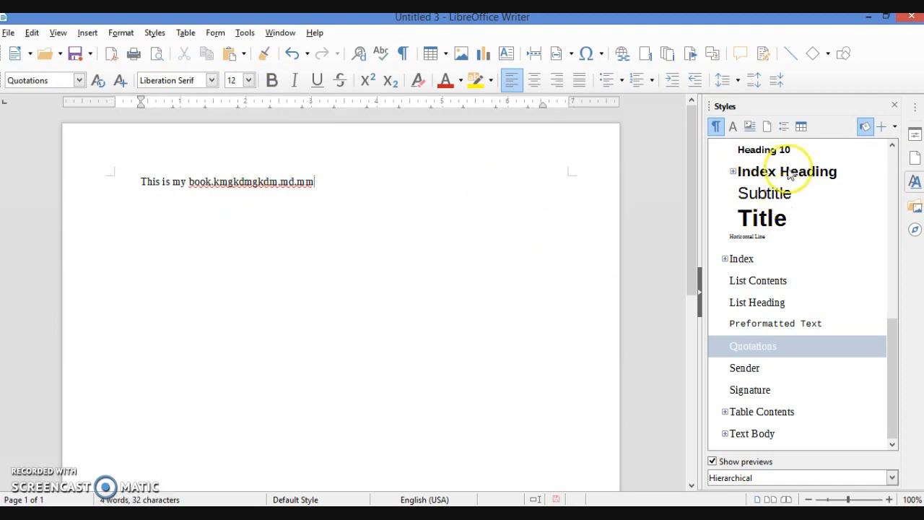
left_click(867, 126)
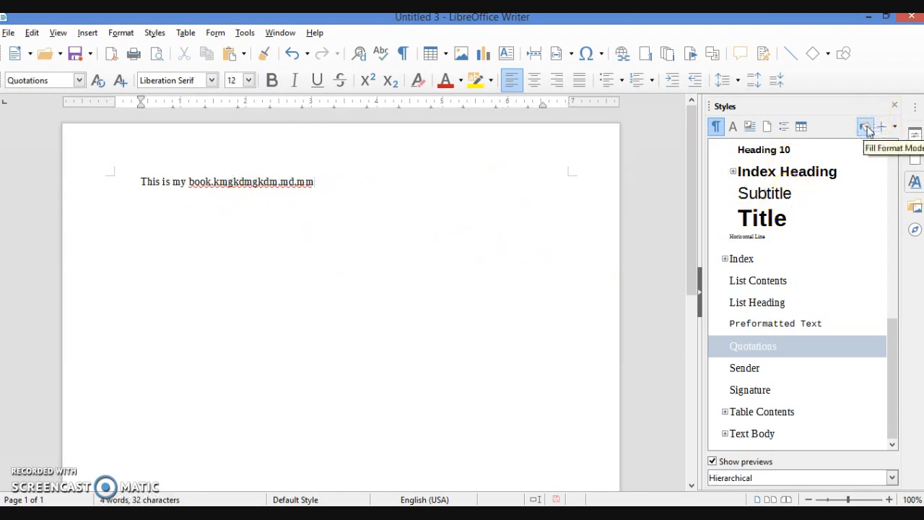
Paint the Title style onto the line with Fill Format Mode
left_click(777, 218)
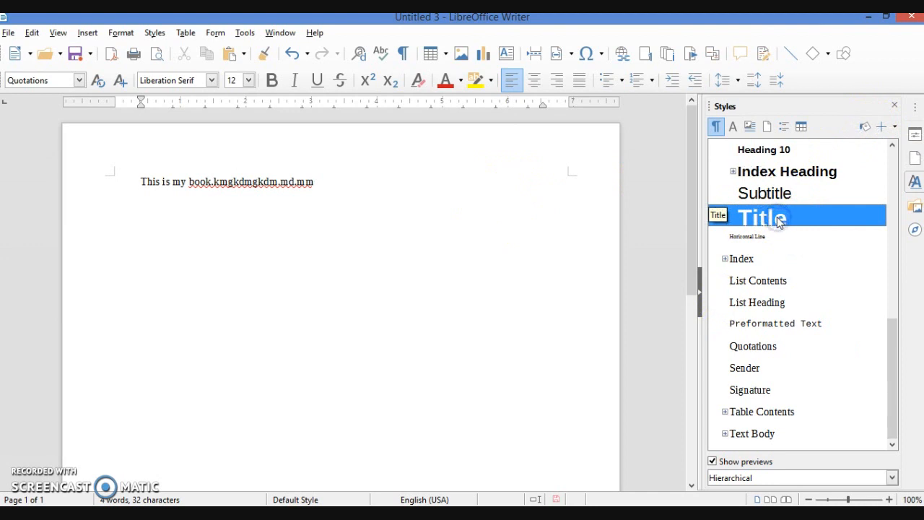
left_click(865, 128)
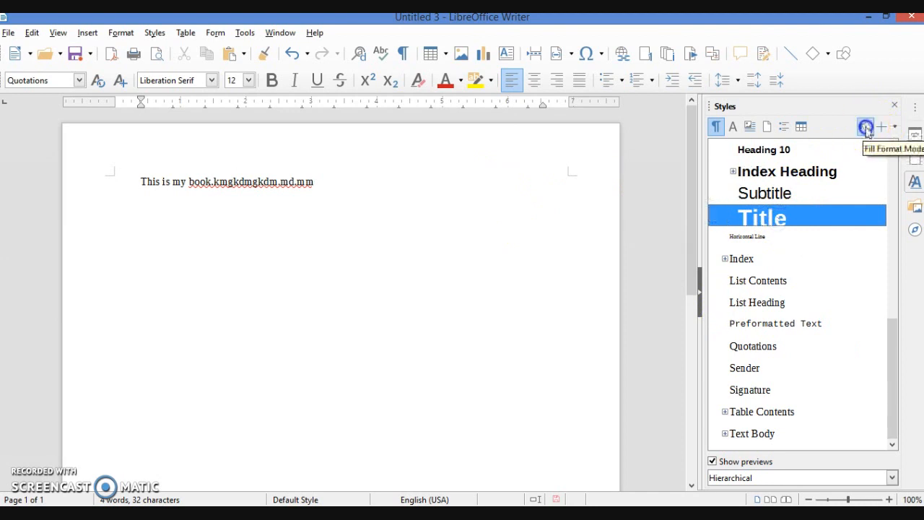
left_click(252, 181)
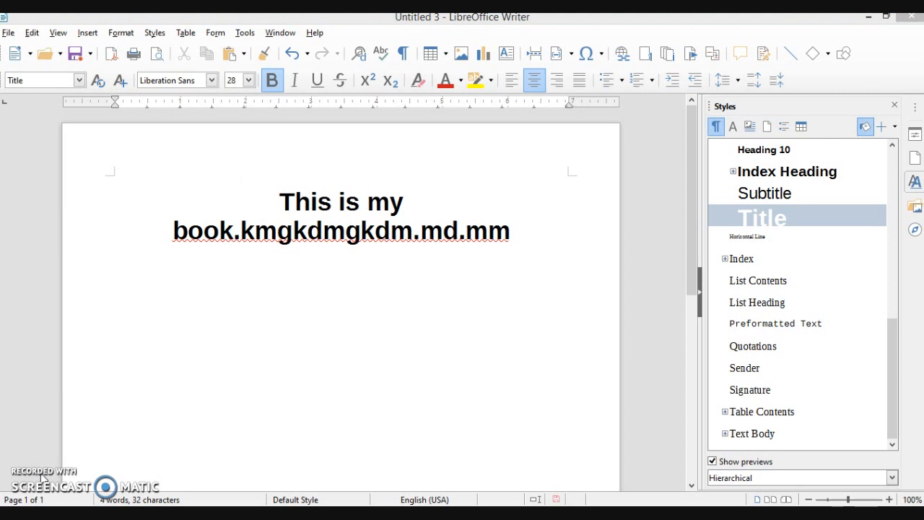
key("alt+Tab")
key("alt+Tab")
key("alt+Tab")
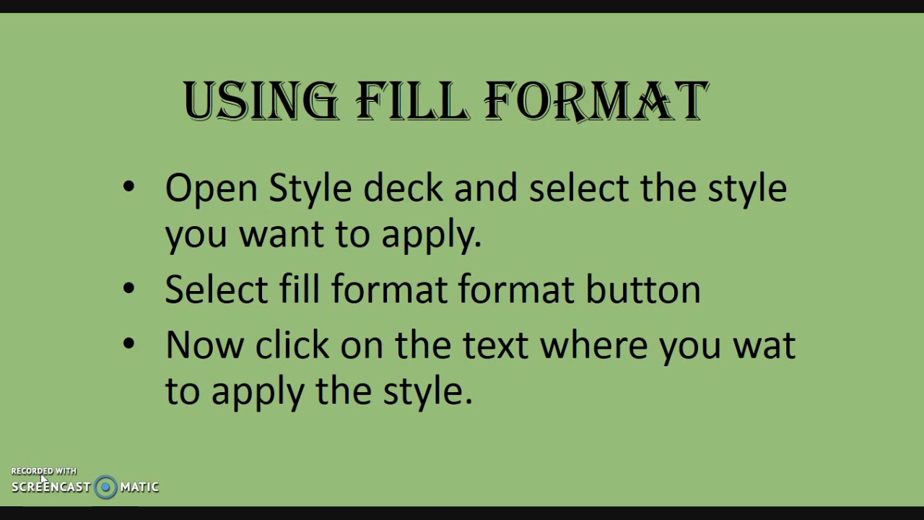
Advance the slideshow to the Applying Styles Available in Toolbar slide, then return to Writer
key("Right")
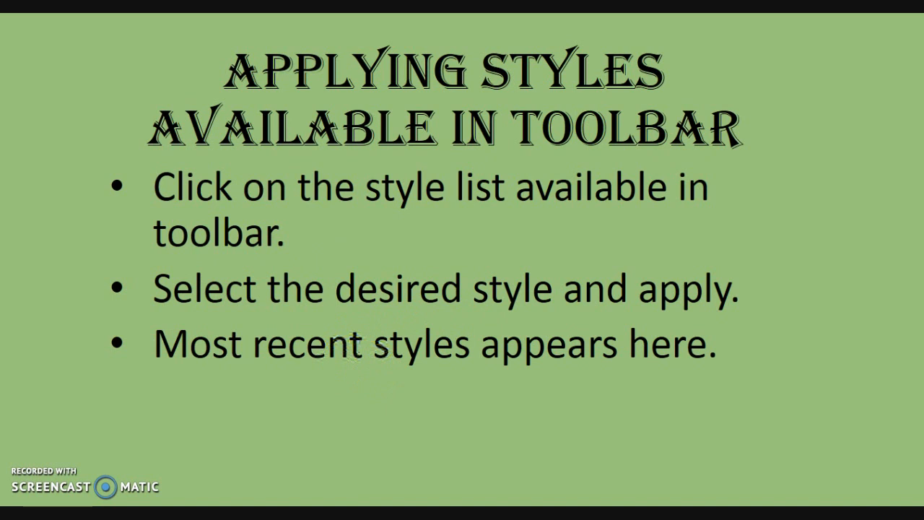
key("alt+Tab")
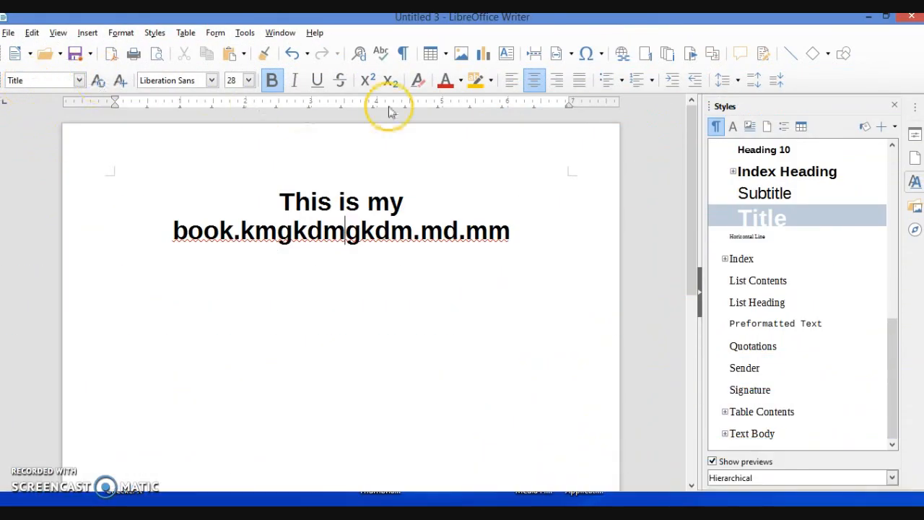
Select the whole line and apply Heading 1 from the Set Paragraph Style dropdown
left_click(80, 81)
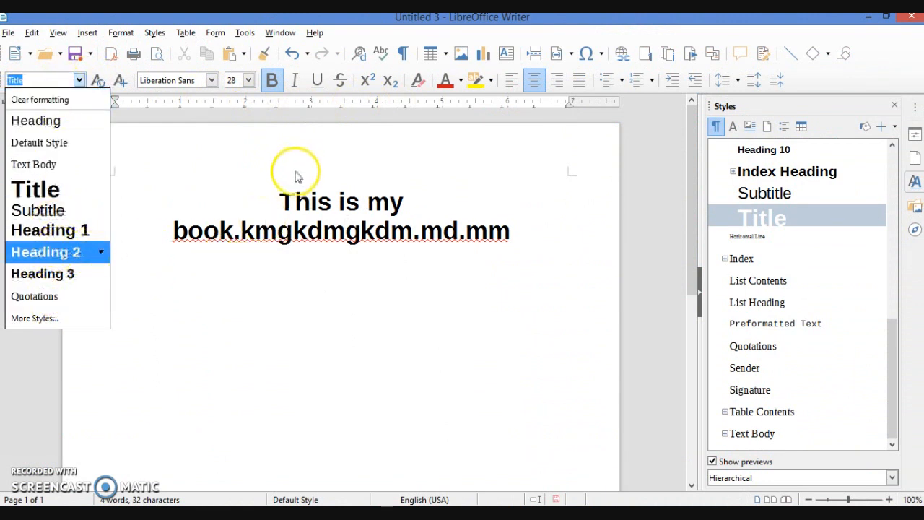
left_click(282, 191)
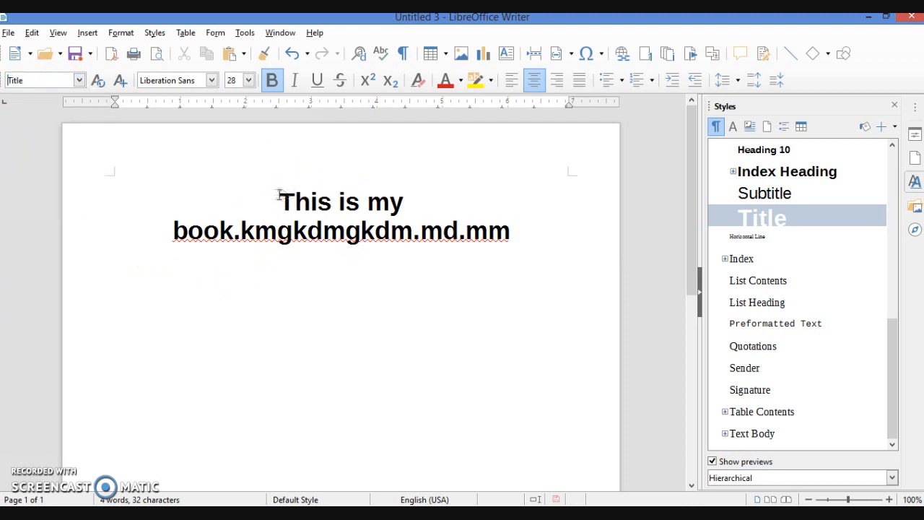
triple_click(279, 195)
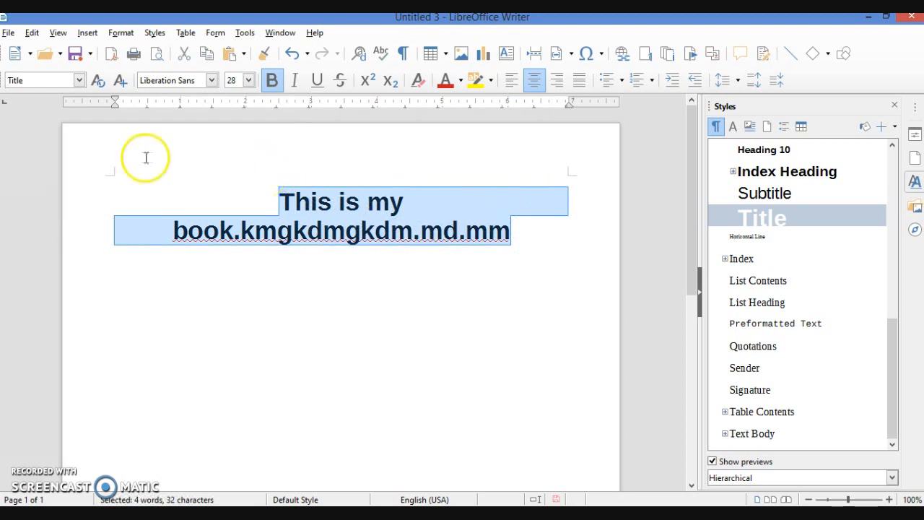
left_click(79, 80)
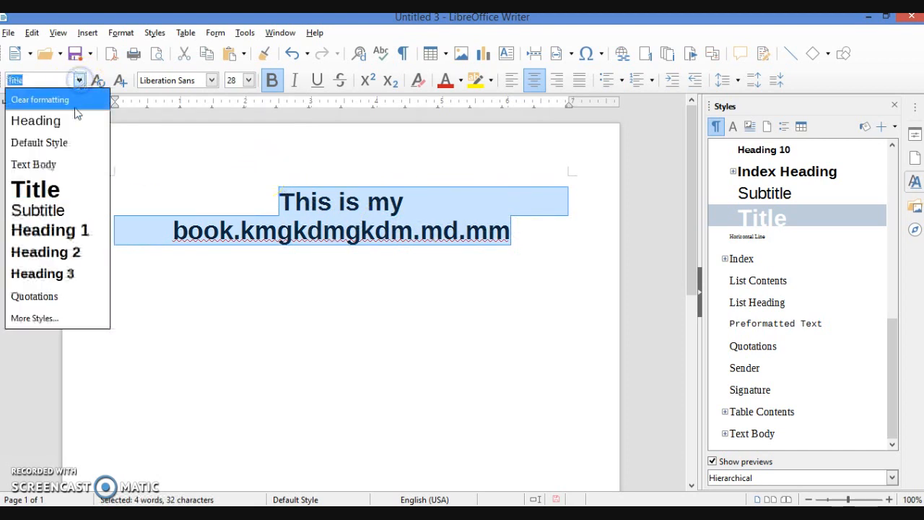
left_click(58, 231)
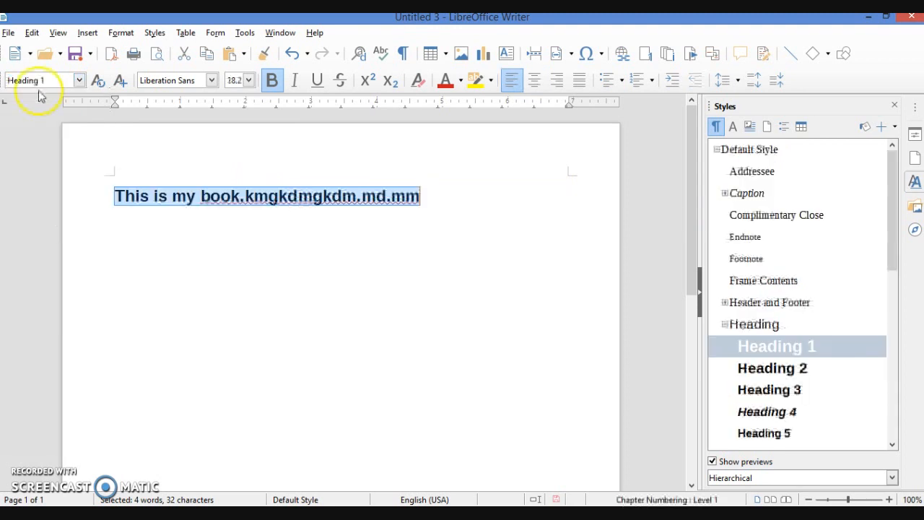
Switch the line to Subtitle, then Heading 2, and finally Heading 3 from the dropdown
left_click(79, 80)
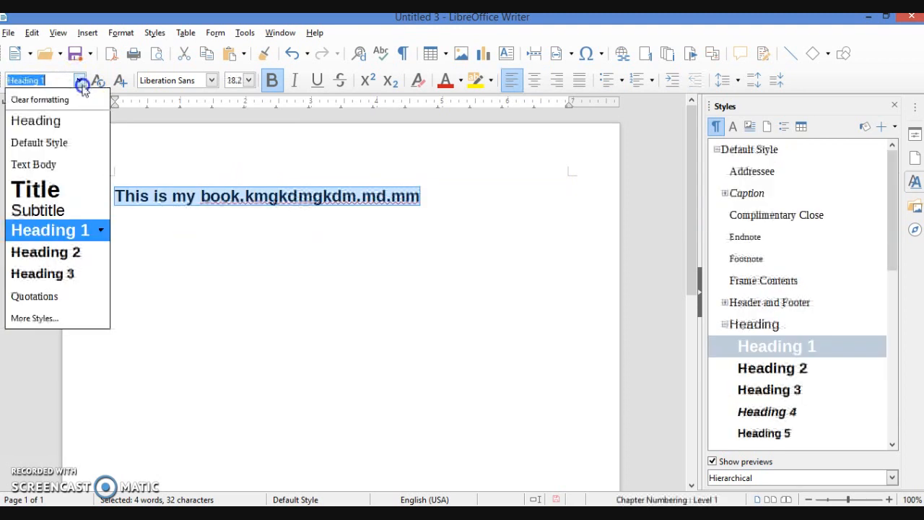
left_click(55, 212)
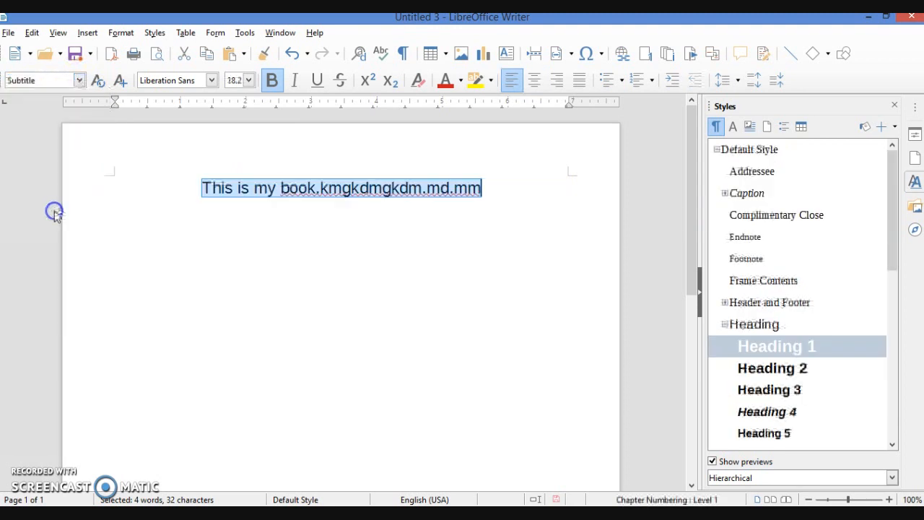
left_click(79, 80)
left_click(65, 252)
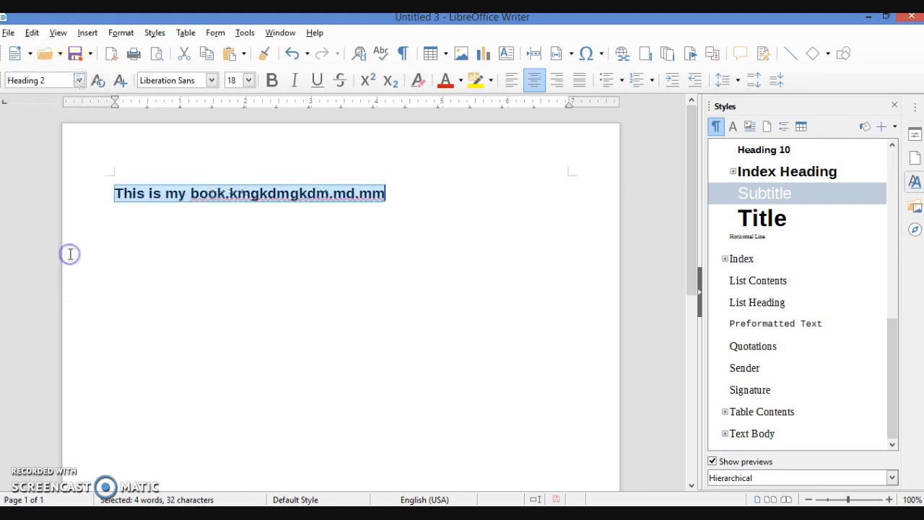
left_click(78, 80)
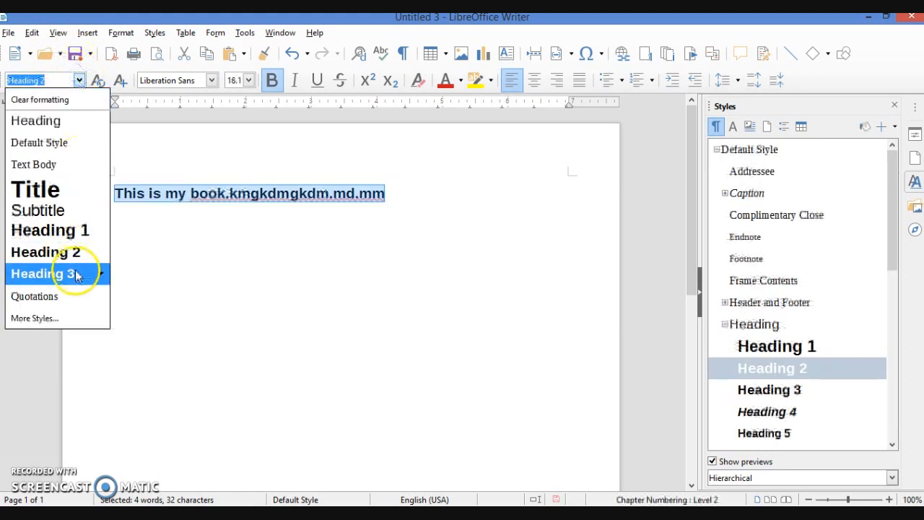
left_click(73, 270)
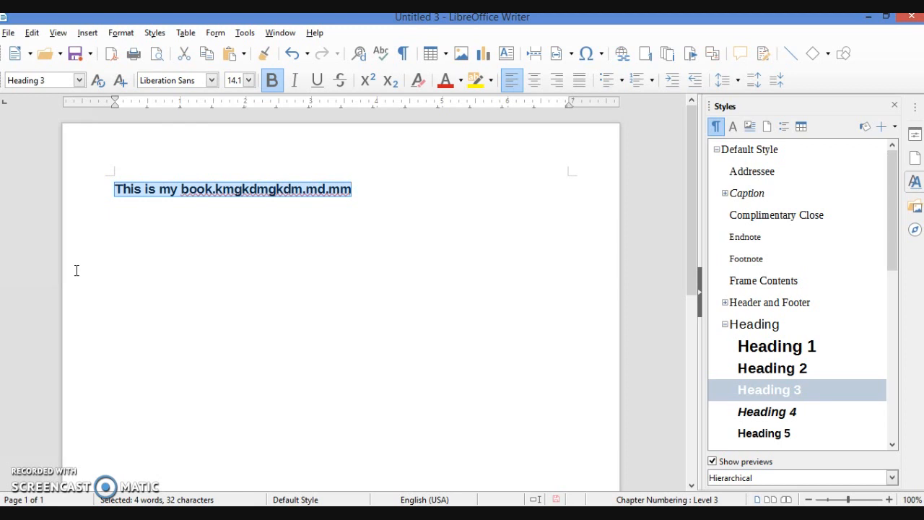
key("alt+Tab")
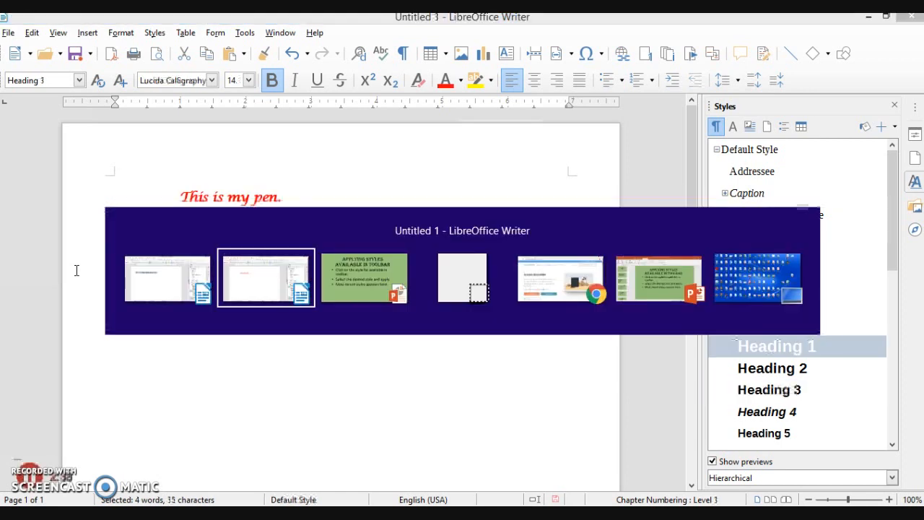
Advance the slideshow to the Using keyboard short cut slide and return to Untitled 3
key("alt+Tab")
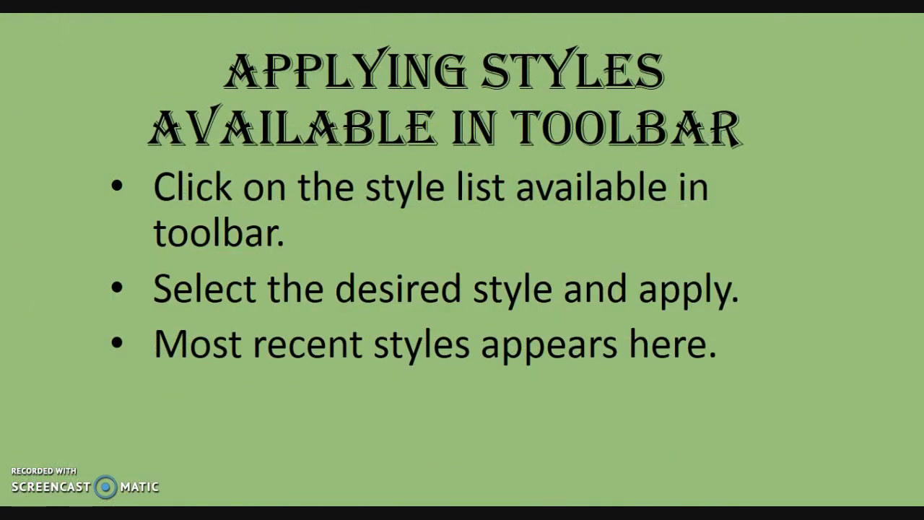
key("Right")
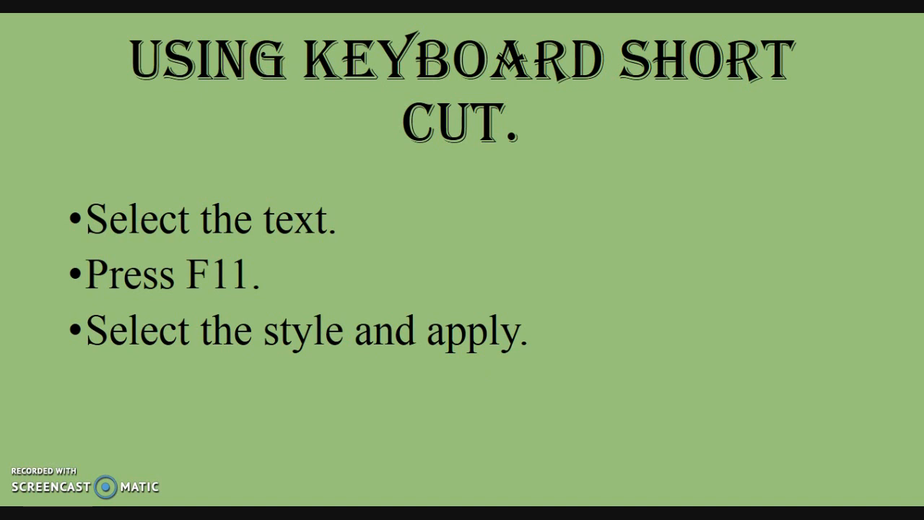
key("alt+Tab")
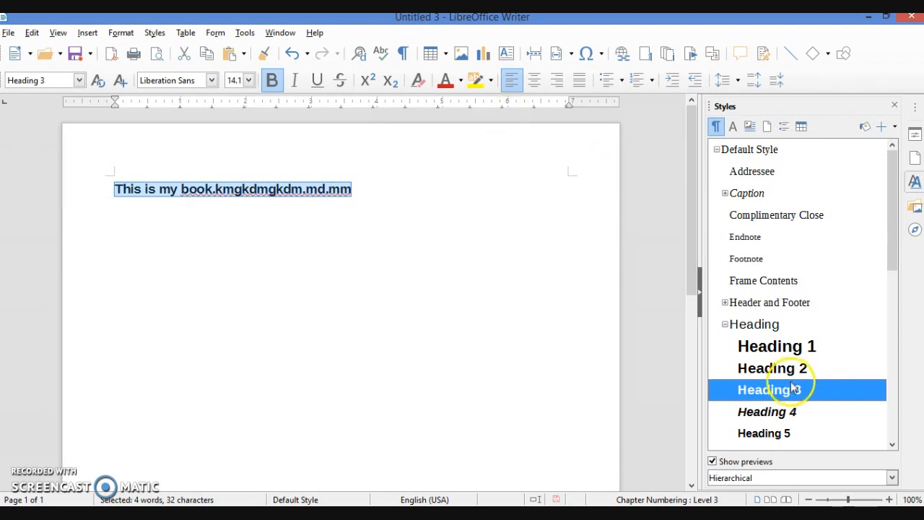
Reopen the Styles deck with F11, select the line and apply Heading 1
left_click(895, 107)
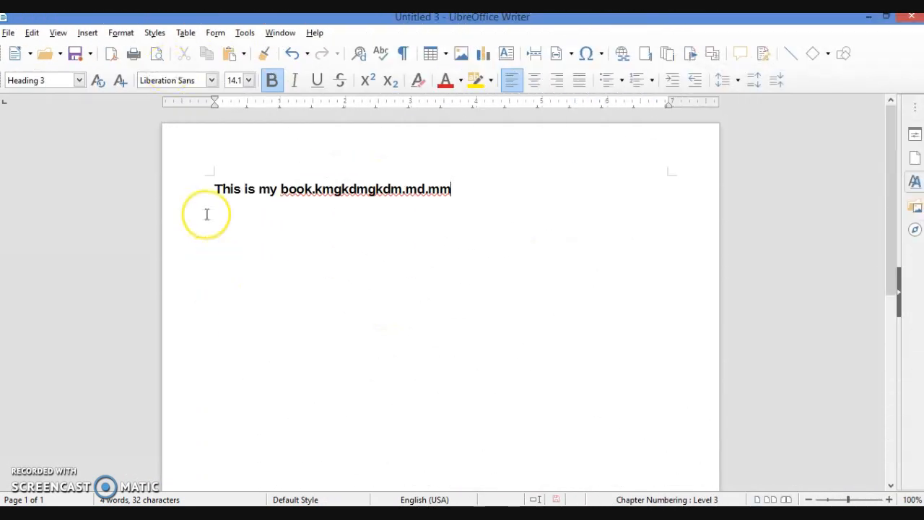
key("F11")
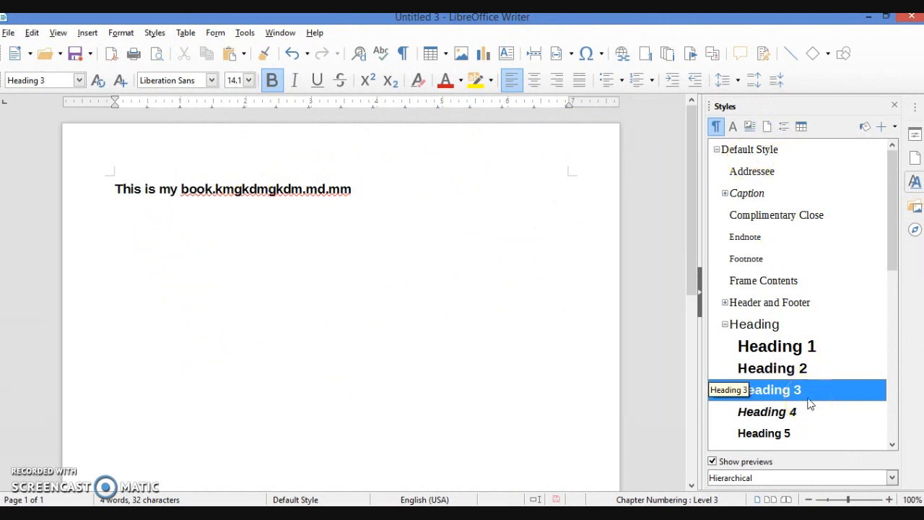
left_click(362, 189)
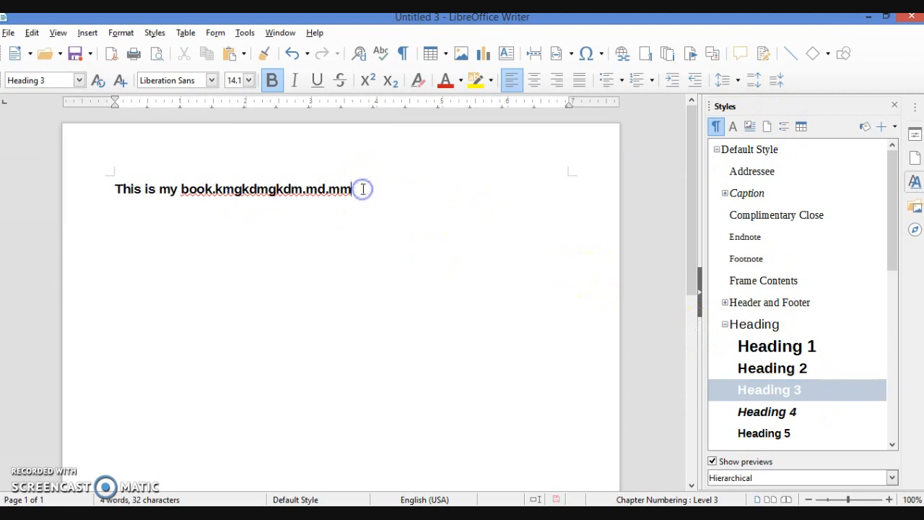
left_click_drag(357, 190, 104, 179)
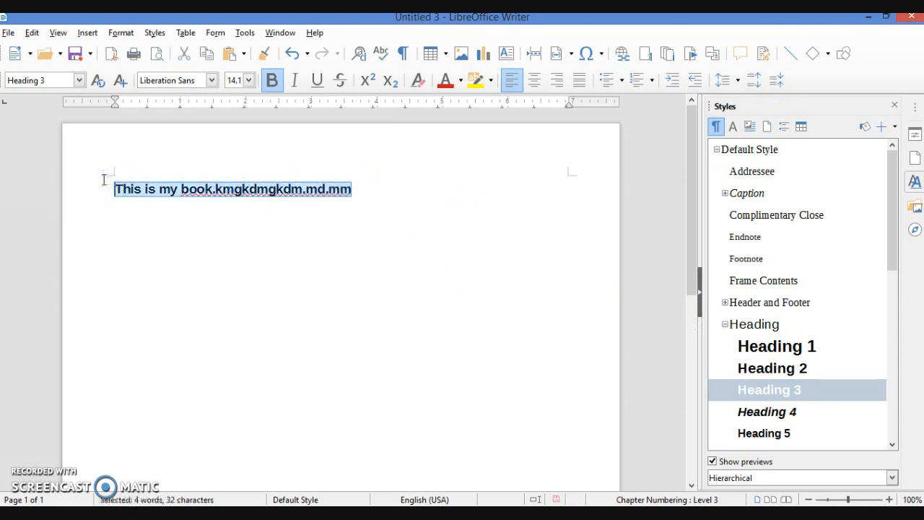
left_click(782, 350)
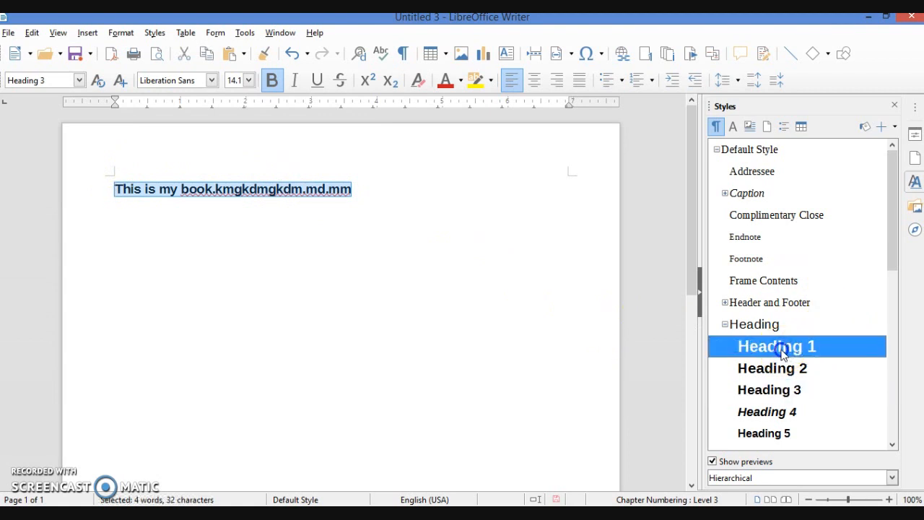
double_click(782, 350)
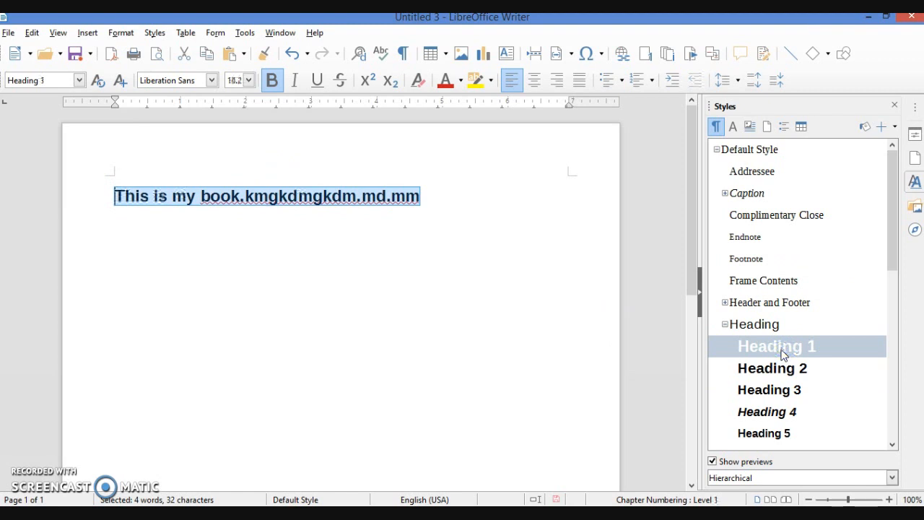
Reselect the line and try Heading 2, Addressee and Complimentary Close, ending on Heading 2
left_click(410, 260)
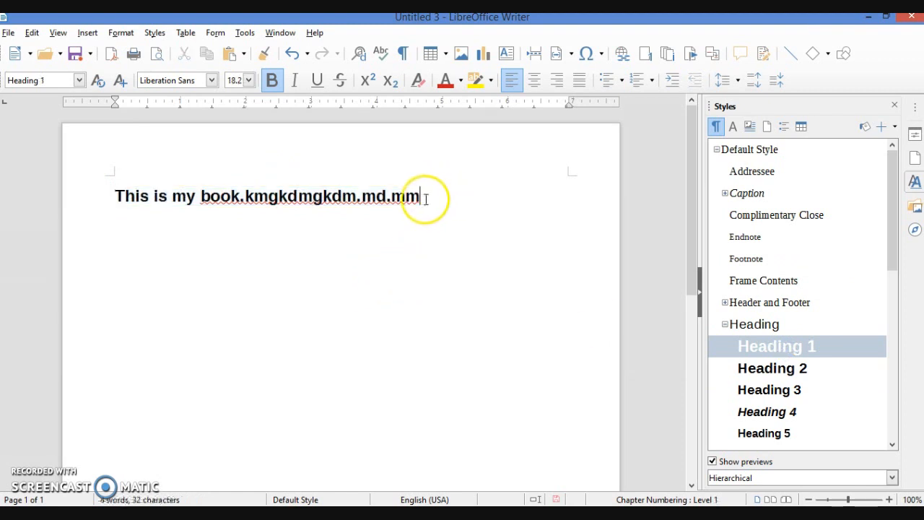
left_click_drag(421, 195, 91, 192)
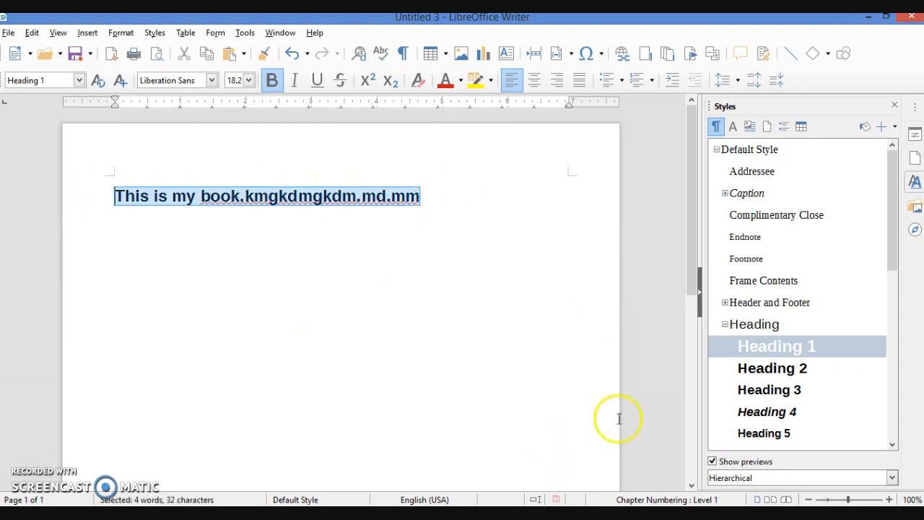
double_click(771, 369)
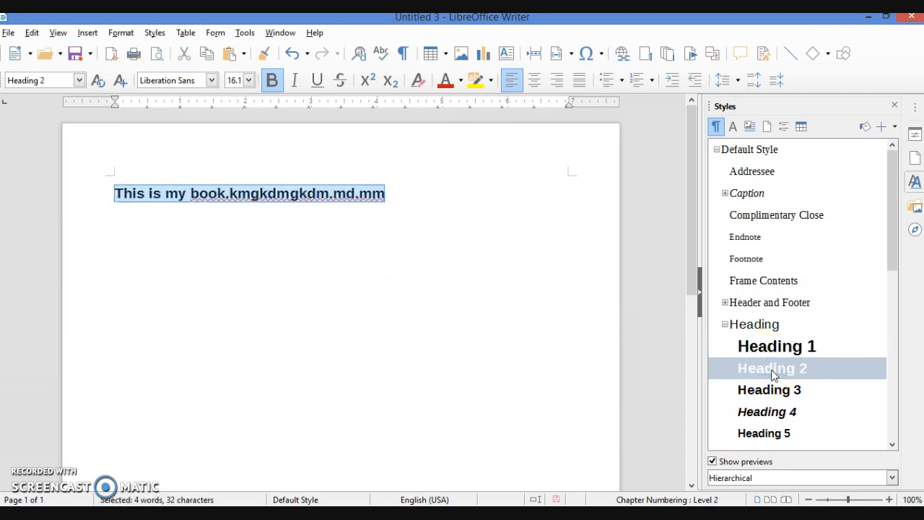
double_click(755, 173)
double_click(771, 216)
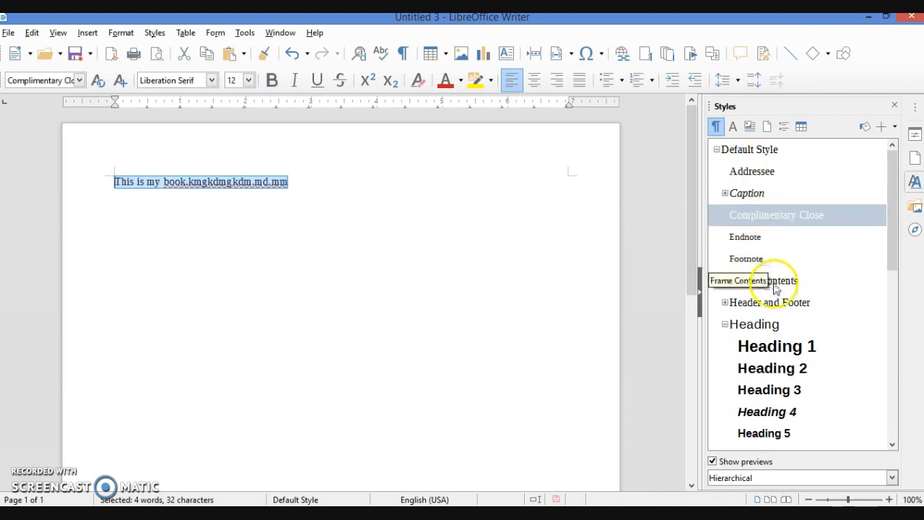
double_click(772, 371)
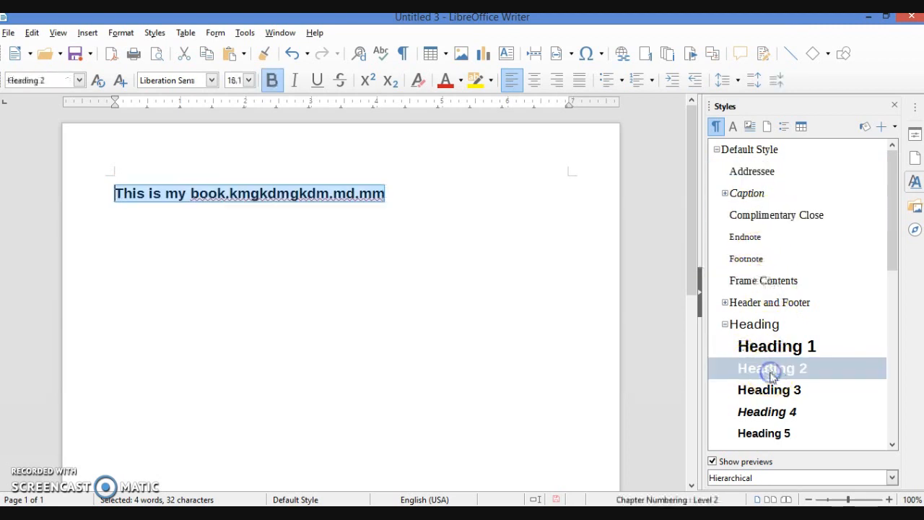
left_click(361, 283)
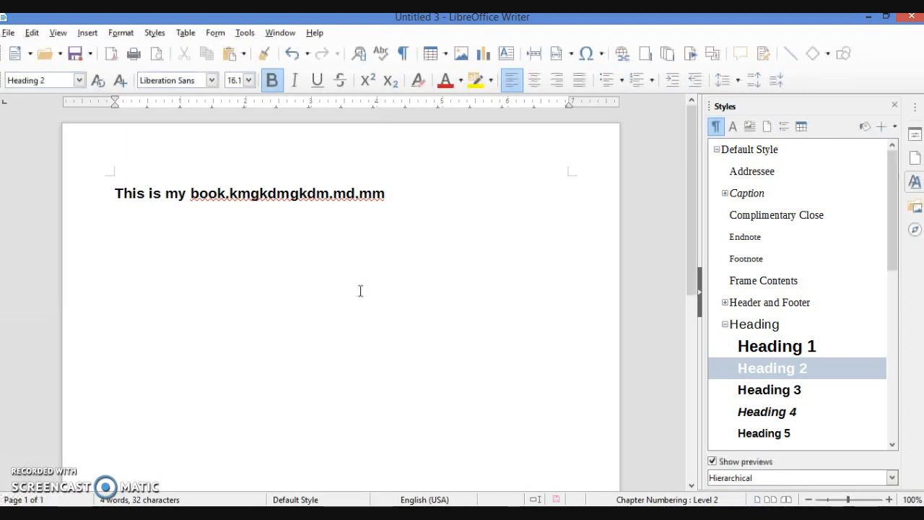
left_click(397, 191)
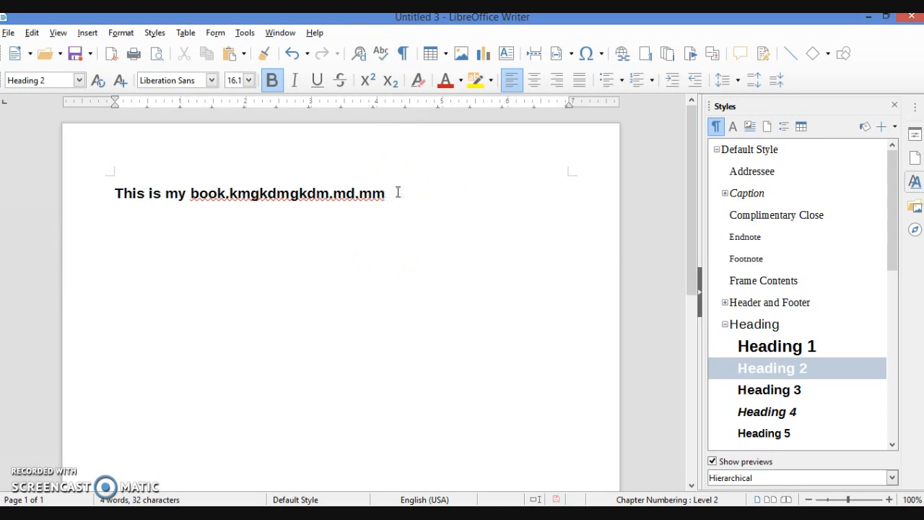